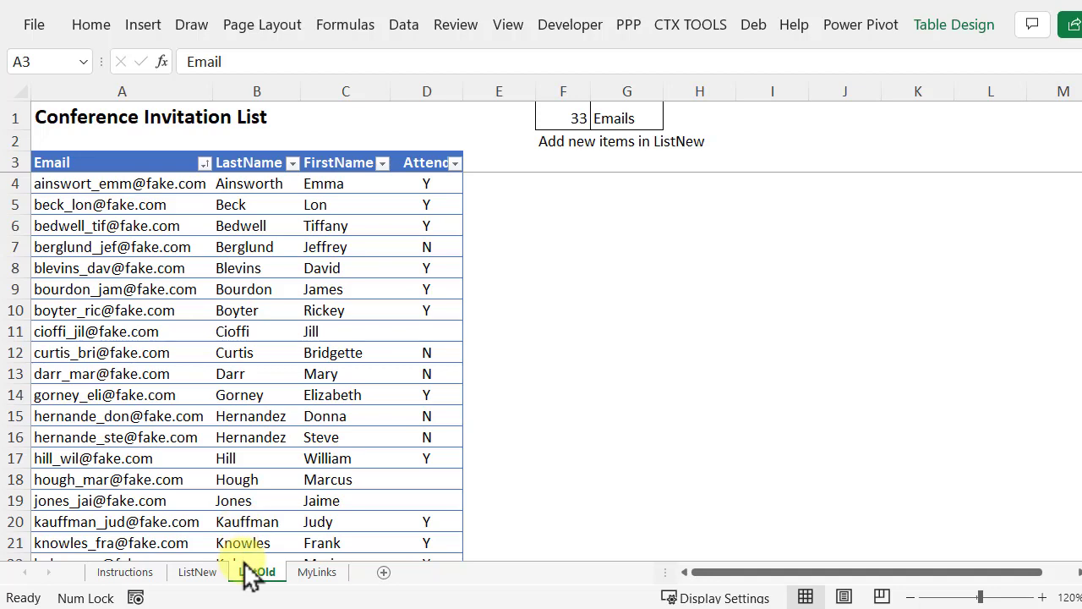
# On the ListNew sheet, format the names list A3:C43 as a table with headers, using the light style with a black header row
pyautogui.click(201, 573)
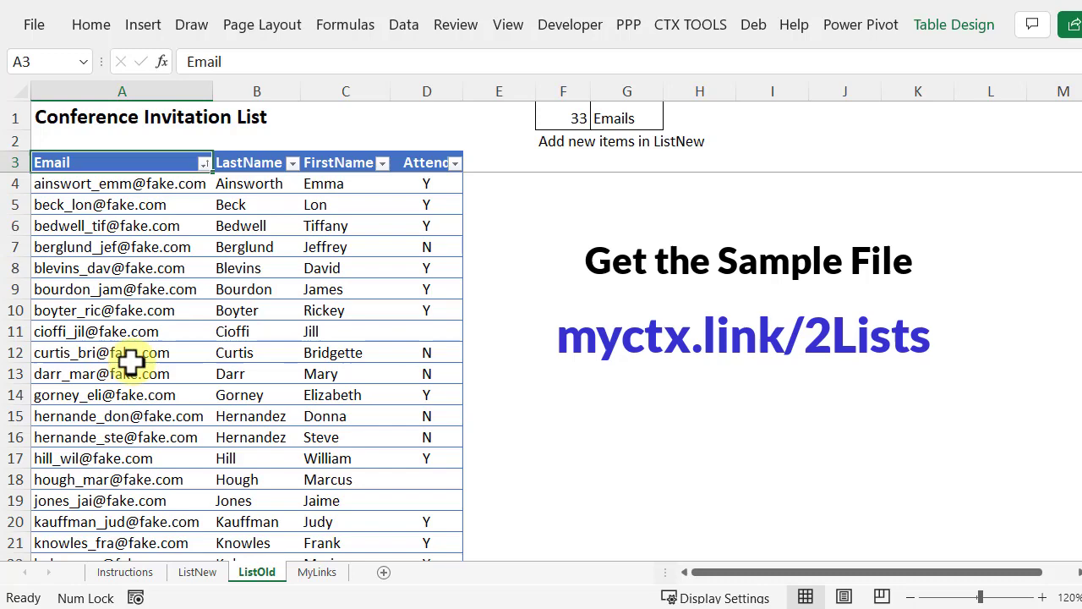
pyautogui.hotkey('ctrl', 'pageup')
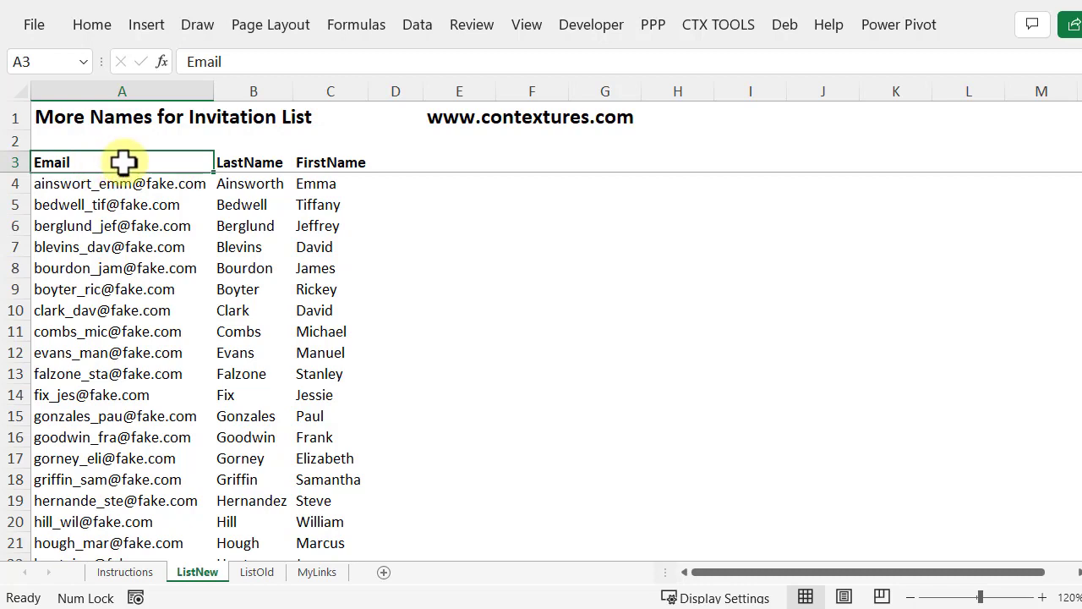
pyautogui.click(98, 29)
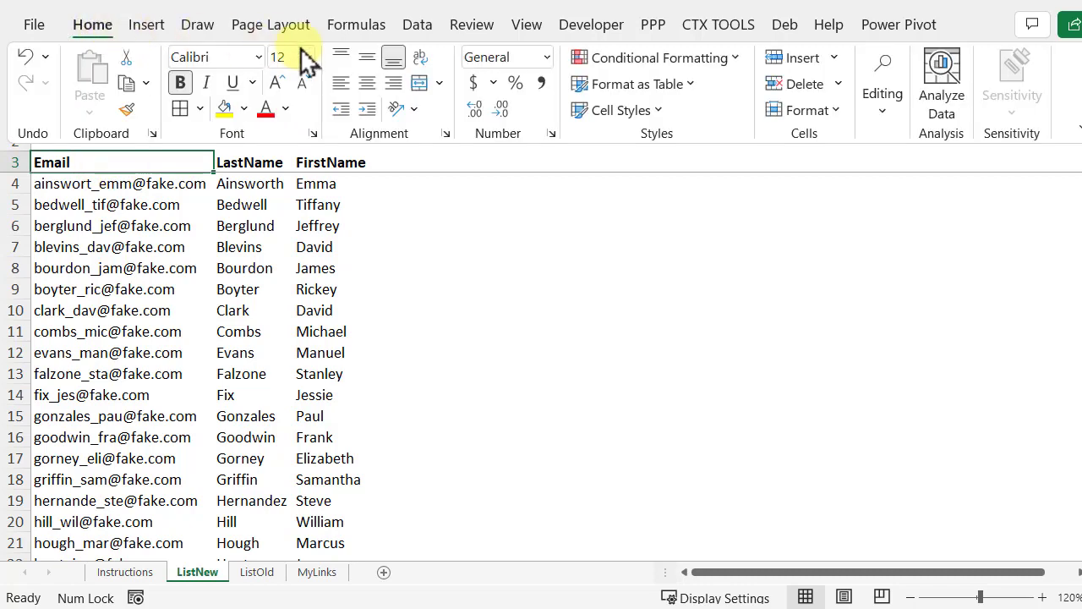
pyautogui.click(605, 84)
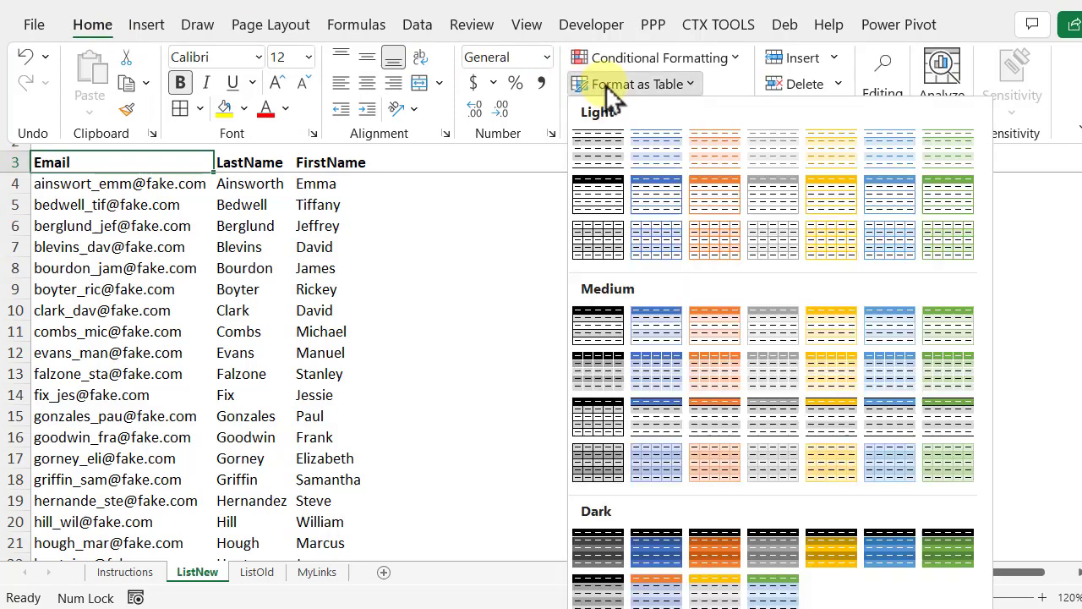
pyautogui.click(600, 196)
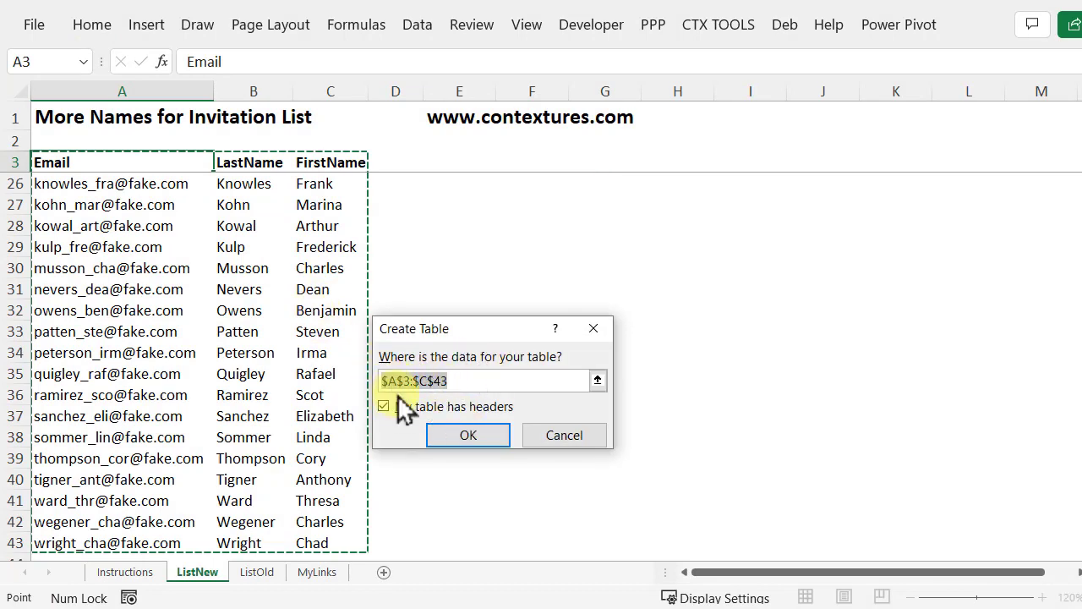
pyautogui.click(467, 433)
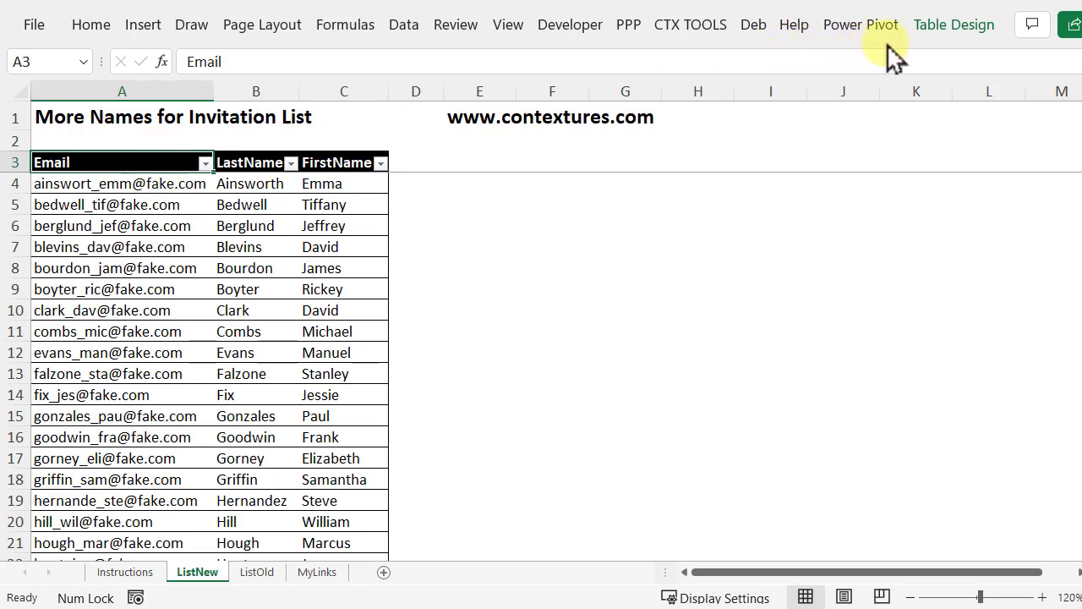
# Rename the new table on ListNew as NewNames
pyautogui.click(936, 30)
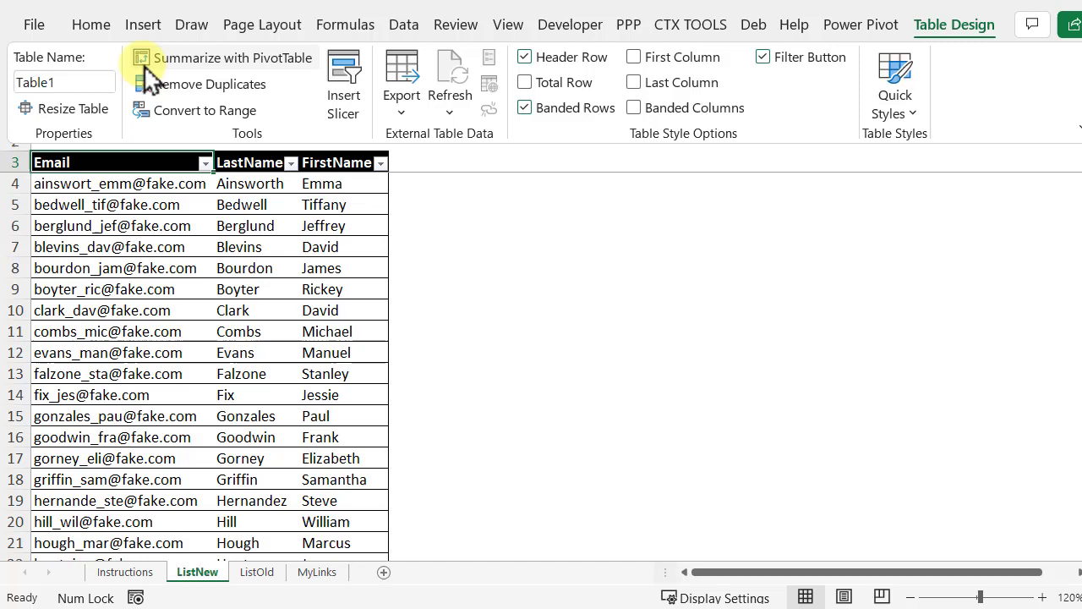
pyautogui.click(81, 81)
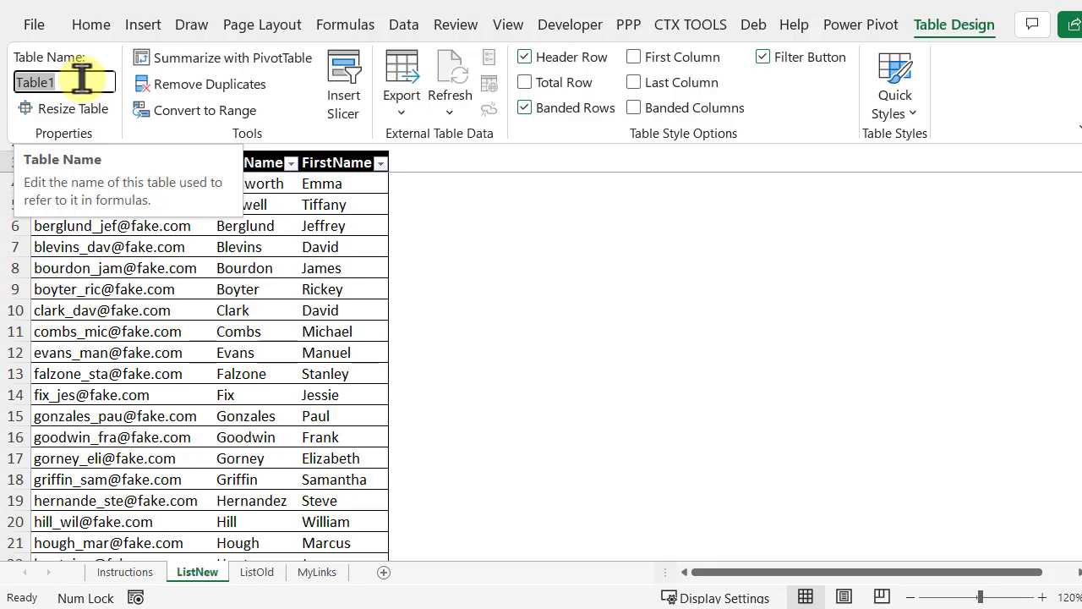
pyautogui.write('NewNames')
pyautogui.press('Return')
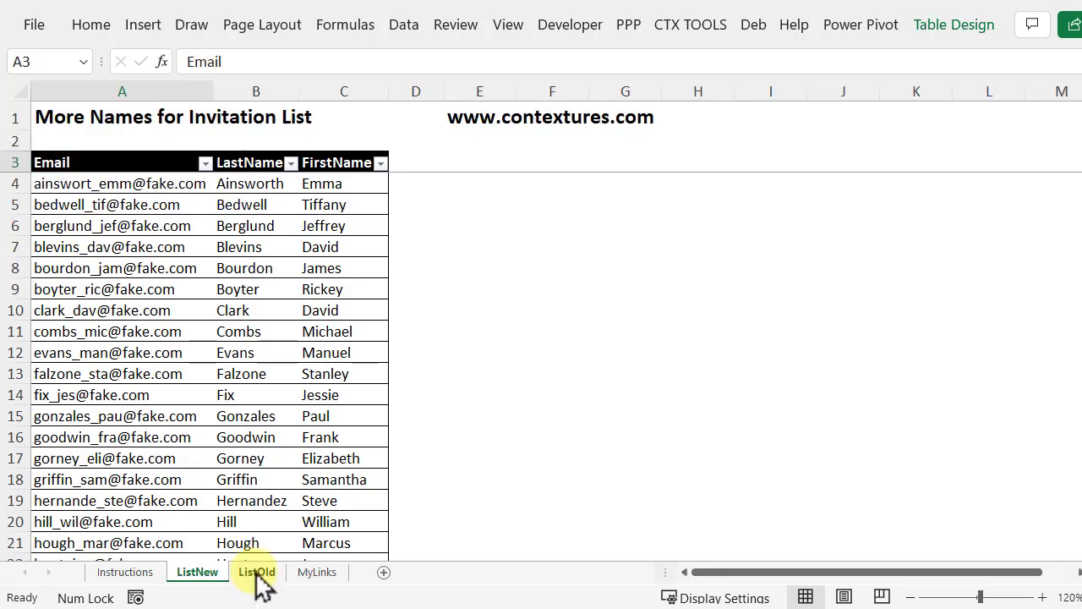
# Add a new column headed InList in cell D3, beside the FirstName column of the ListNew table
pyautogui.click(256, 572)
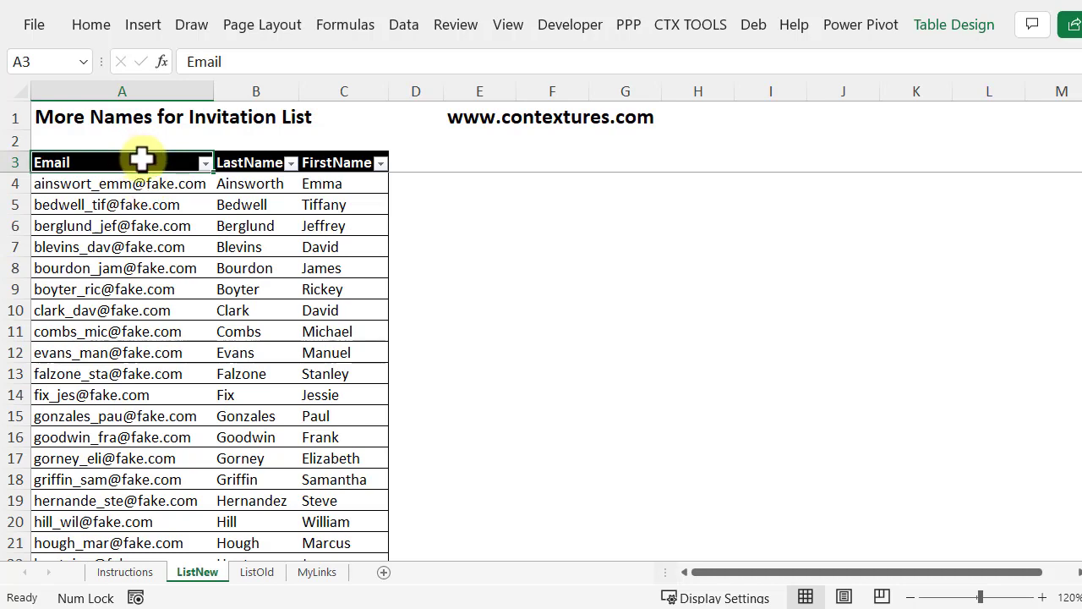
pyautogui.click(416, 161)
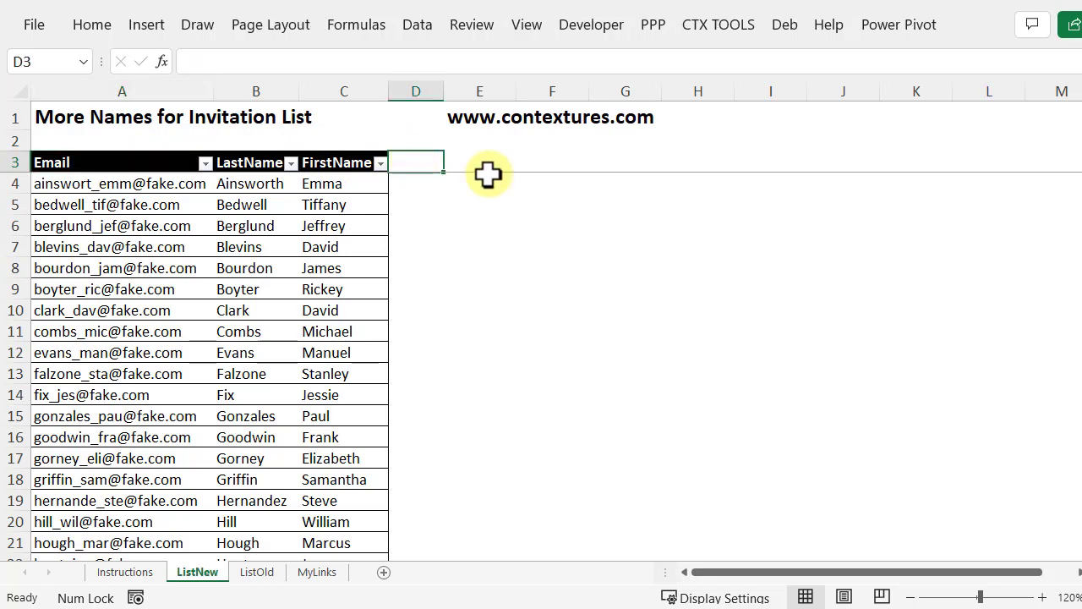
pyautogui.write('InList')
pyautogui.press('Return')
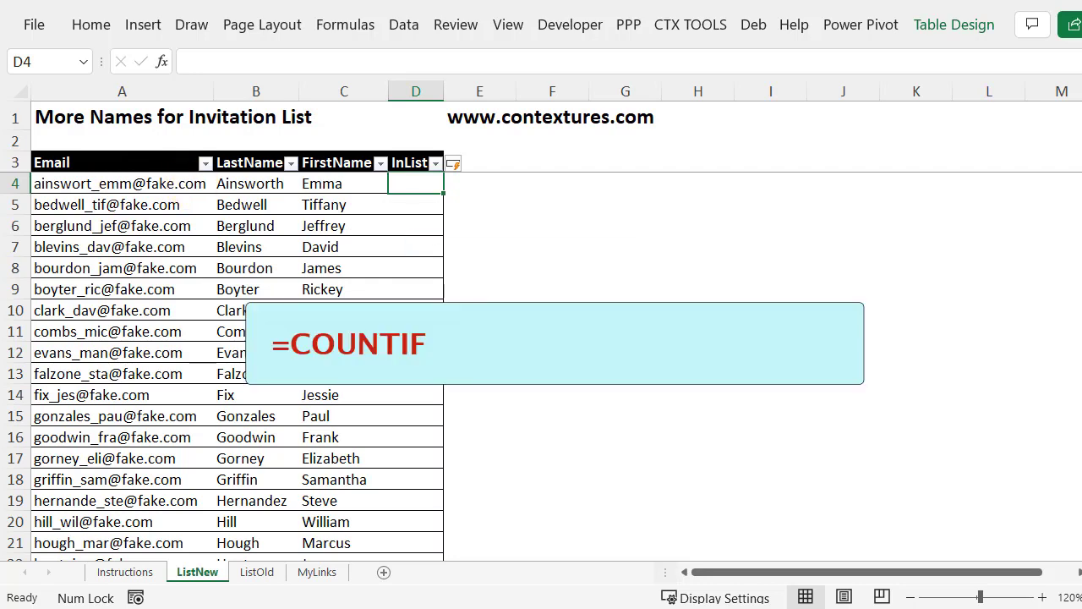
pyautogui.write('=countif')
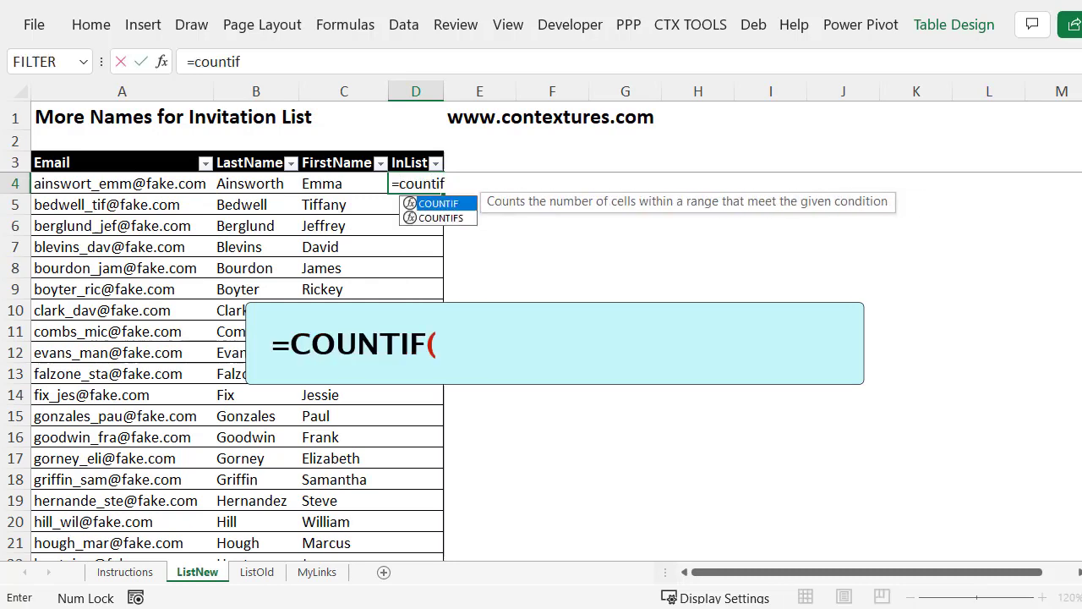
pyautogui.write('(')
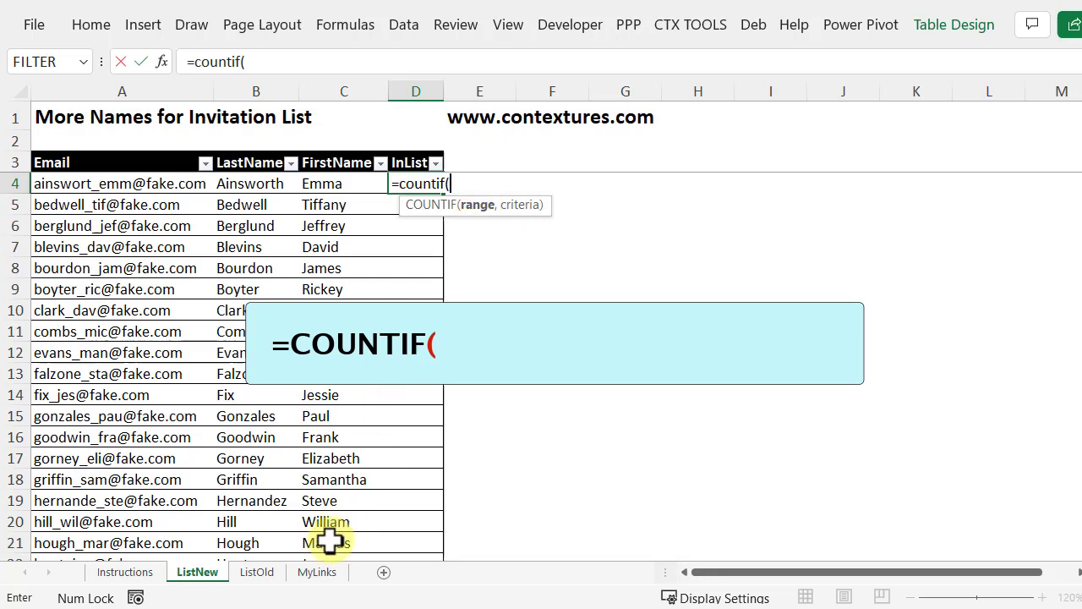
pyautogui.click(257, 572)
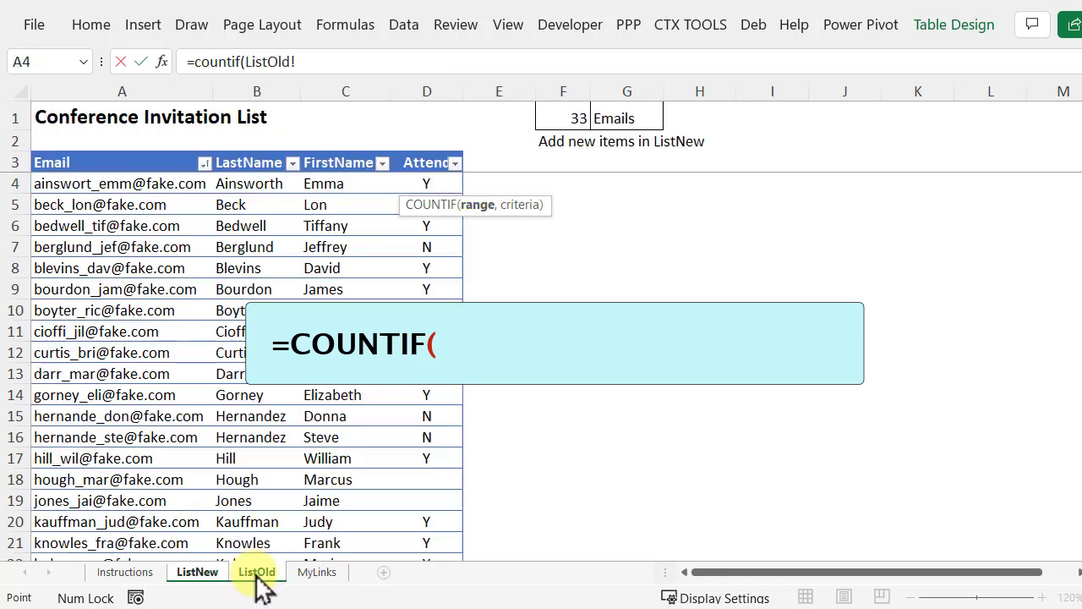
pyautogui.click(85, 150)
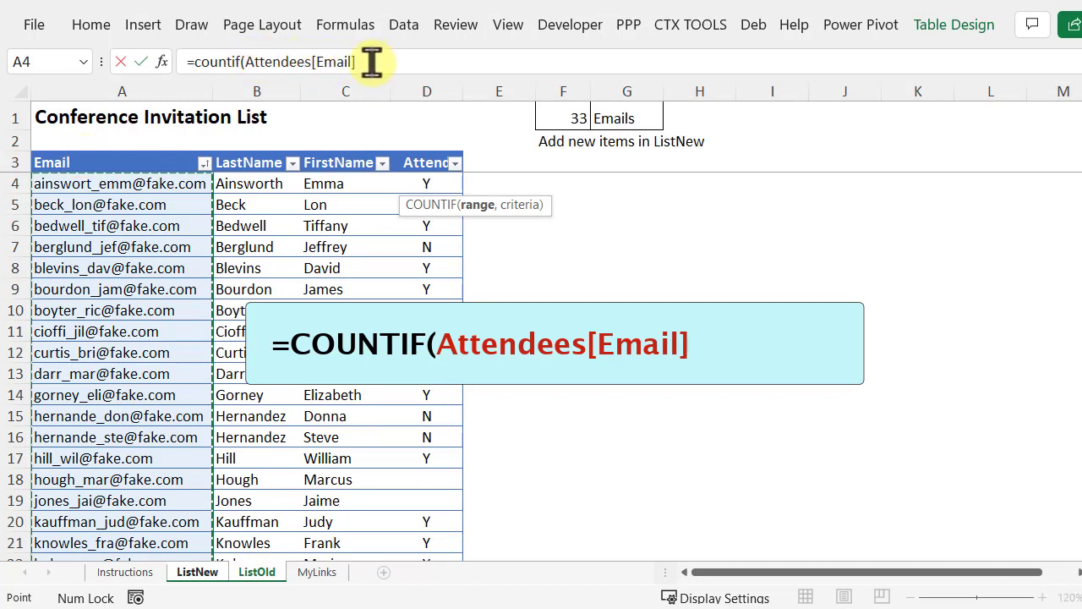
pyautogui.write(',')
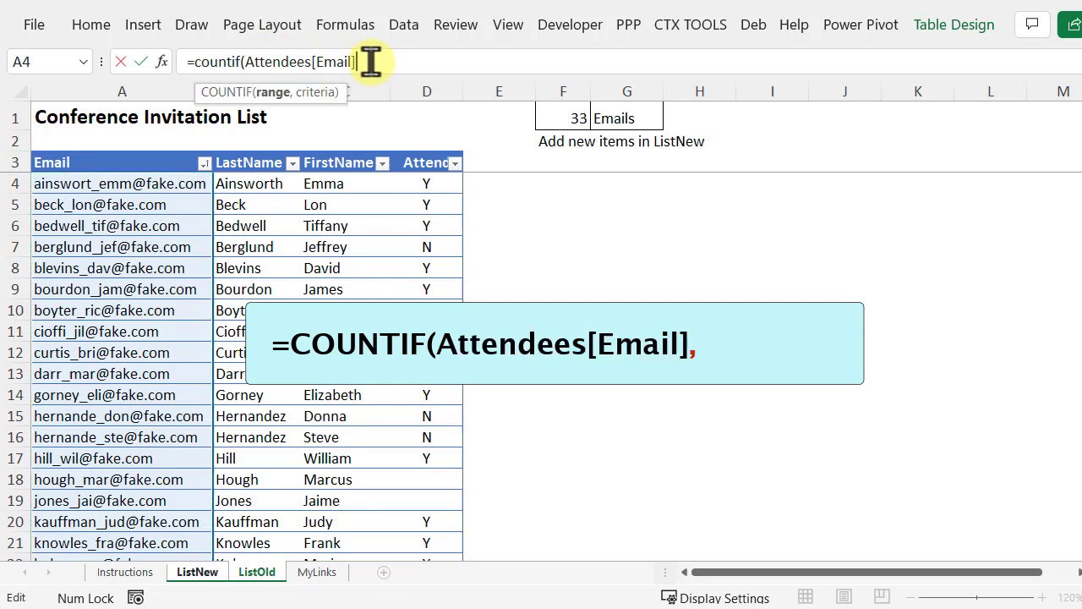
pyautogui.click(201, 574)
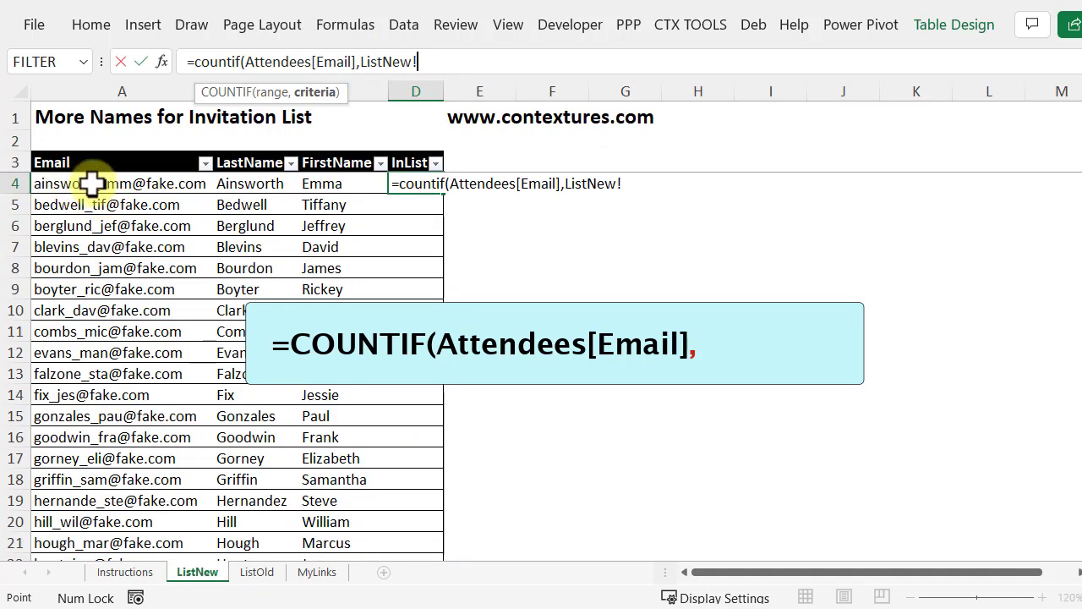
pyautogui.click(92, 183)
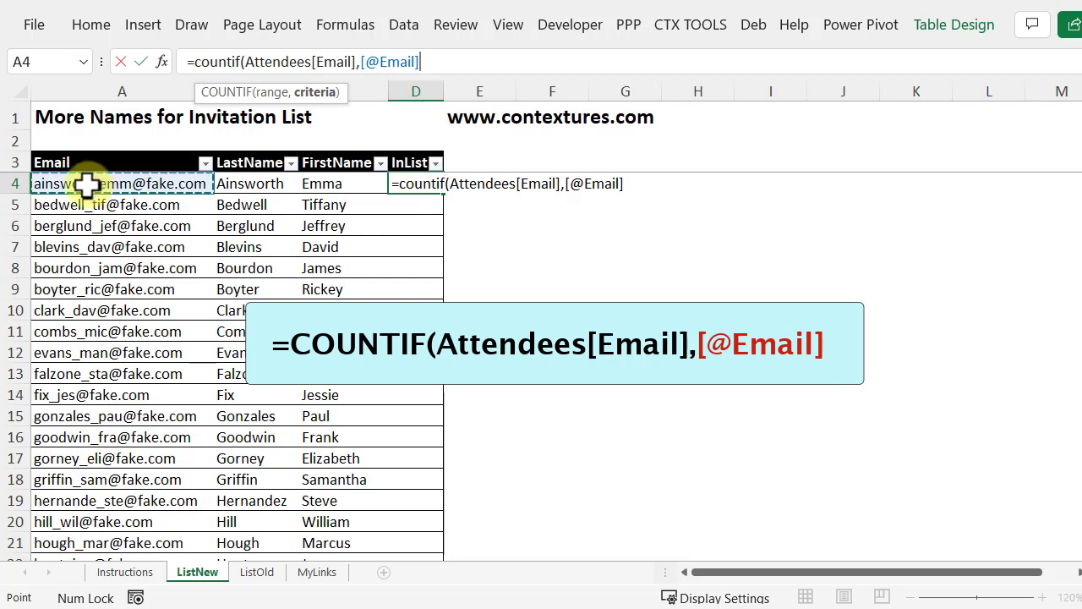
pyautogui.write(')')
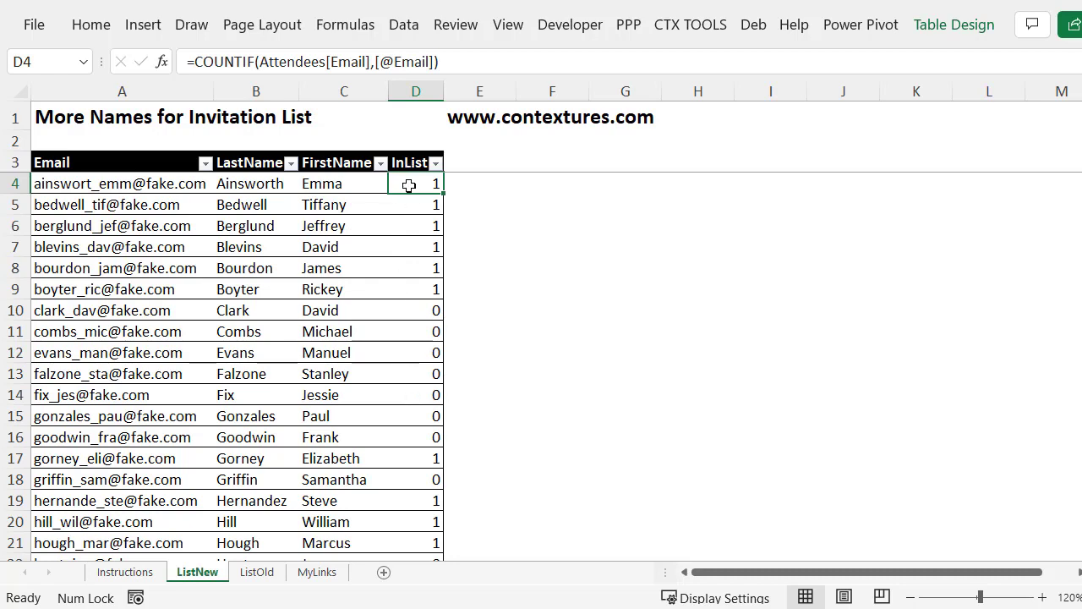
# Sort the ListNew table by InList from smallest to largest and copy the email and name cells A4:C18 of the rows with 0
pyautogui.click(437, 164)
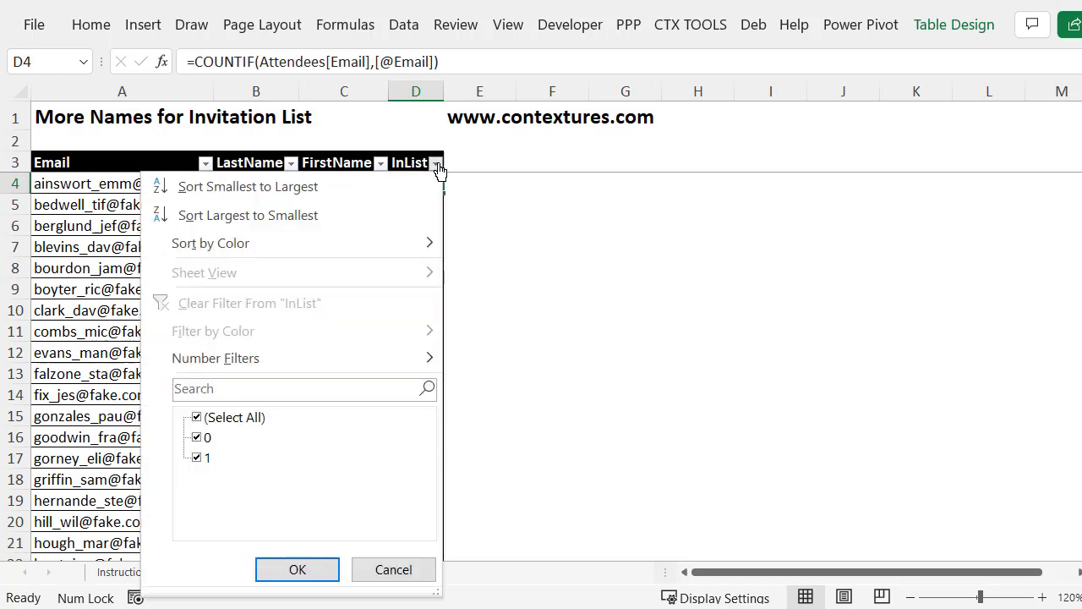
pyautogui.click(348, 189)
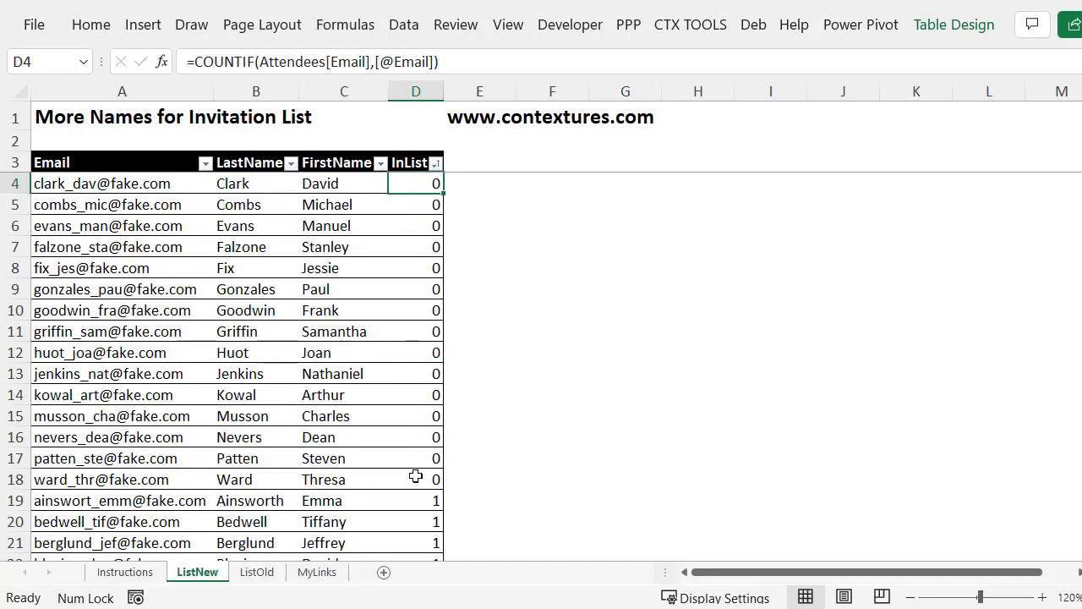
pyautogui.moveTo(153, 185); pyautogui.dragTo(355, 480)
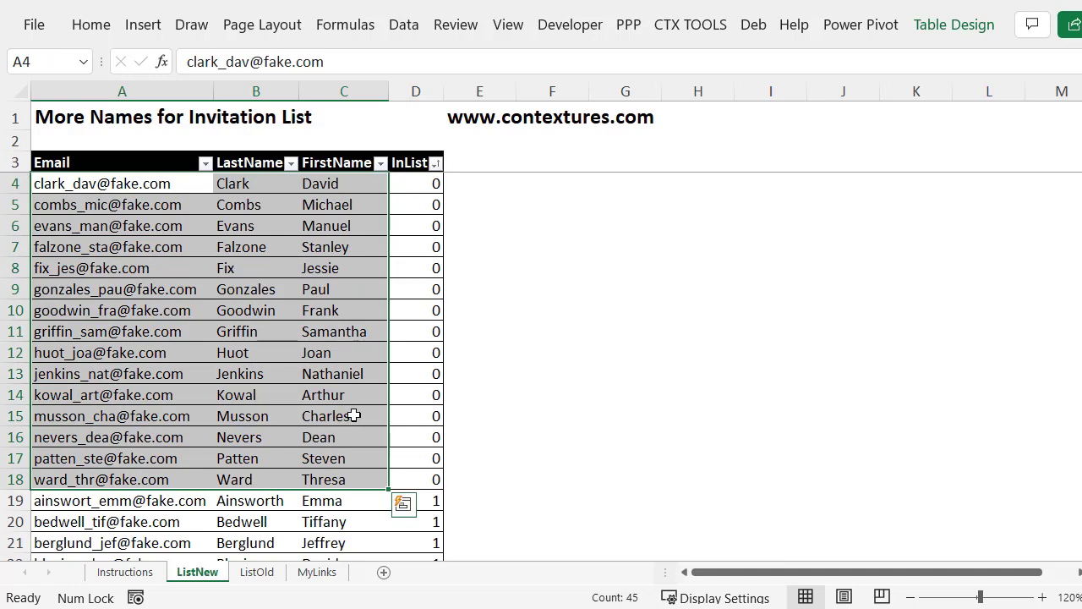
pyautogui.hotkey('ctrl', 'c')
pyautogui.hotkey('ctrl', 'c')
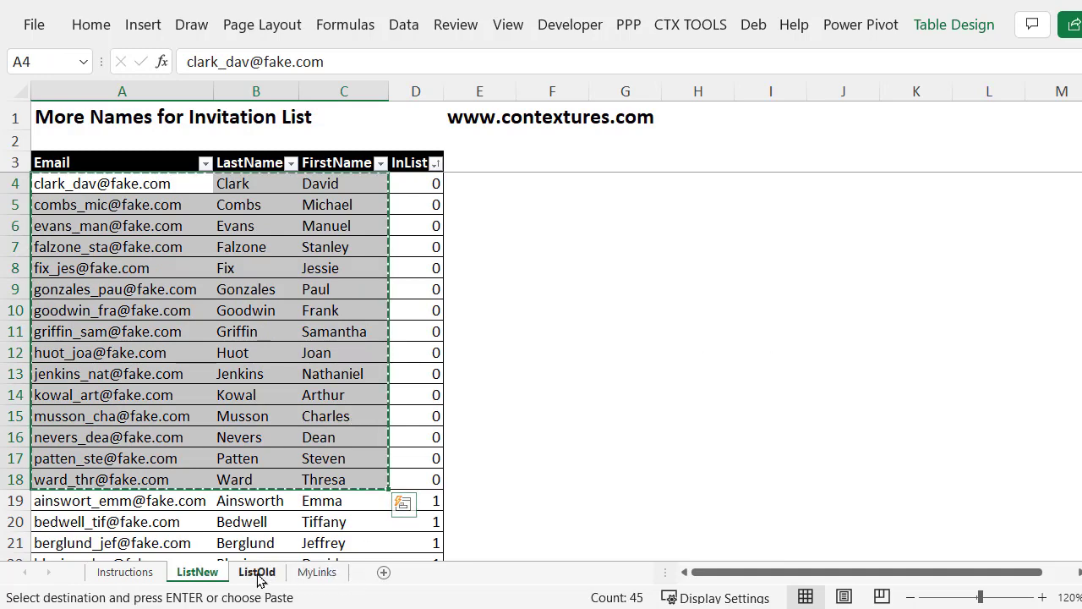
# Paste the copied rows on the ListOld sheet directly below the table's last row, starting at cell A37
pyautogui.click(256, 572)
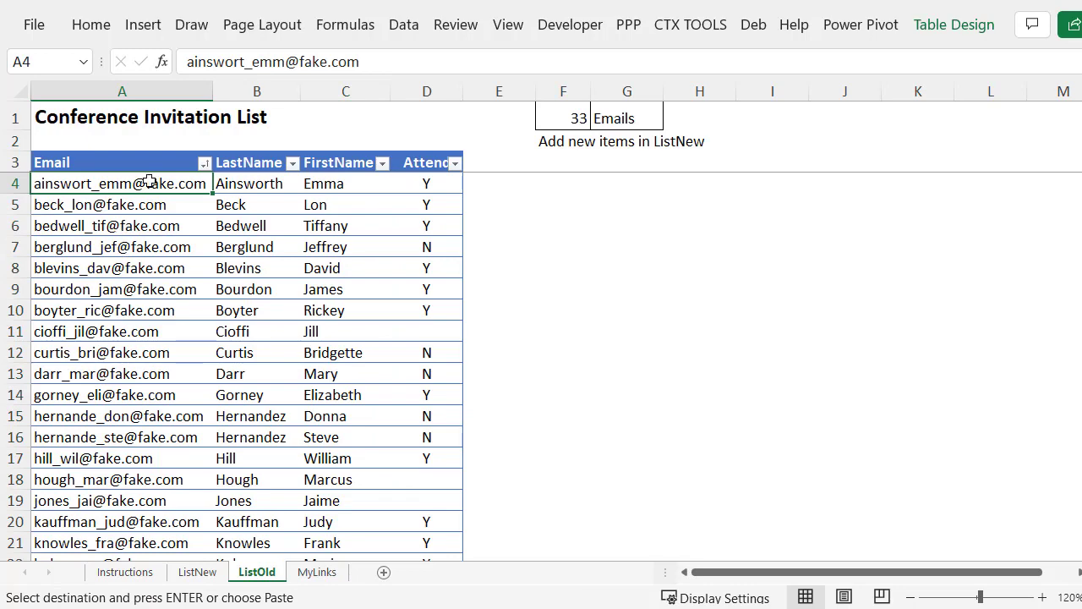
pyautogui.press('End')
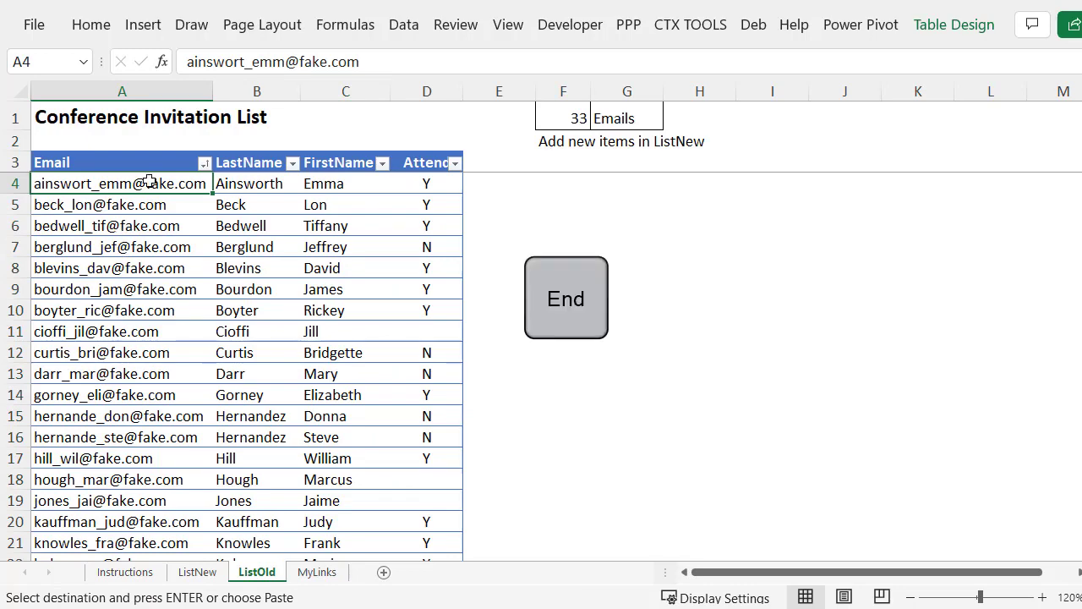
pyautogui.press('Down')
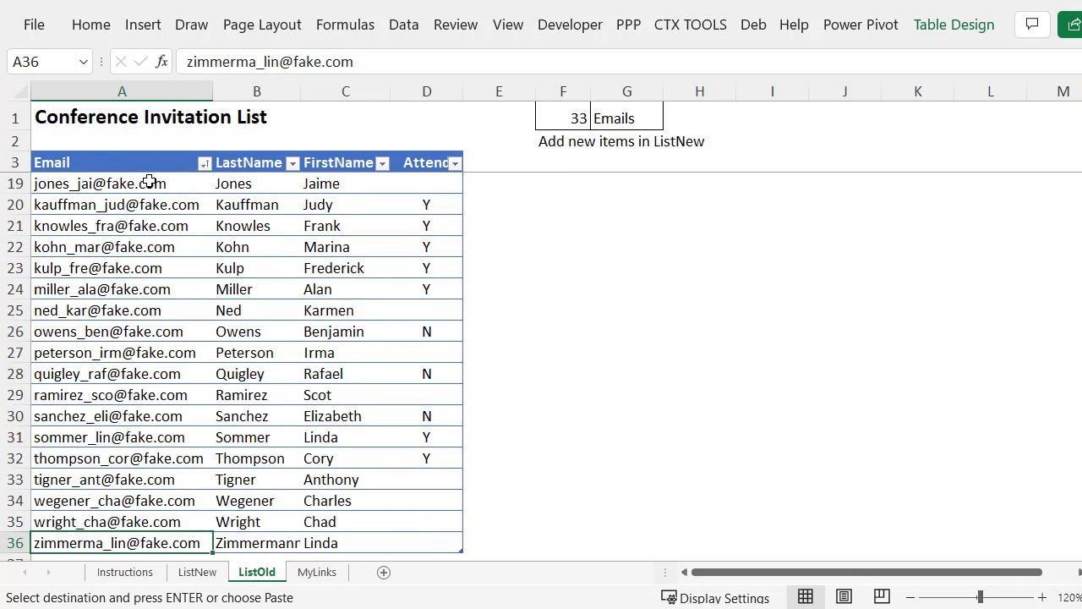
pyautogui.press('Down')
pyautogui.hotkey('ctrl', 'v')
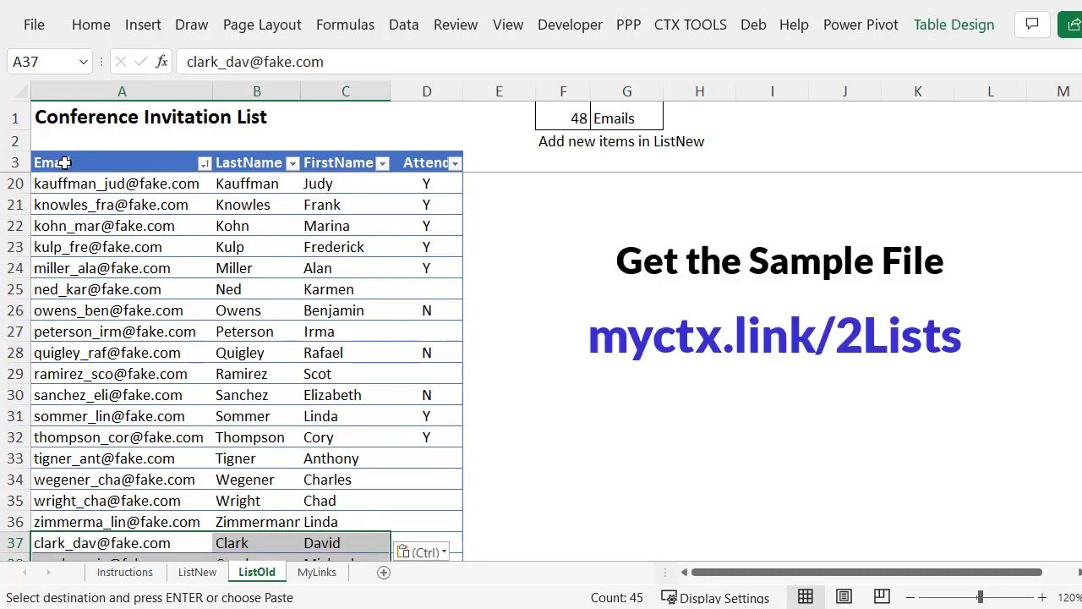
pyautogui.scroll(-4, 136, 505)
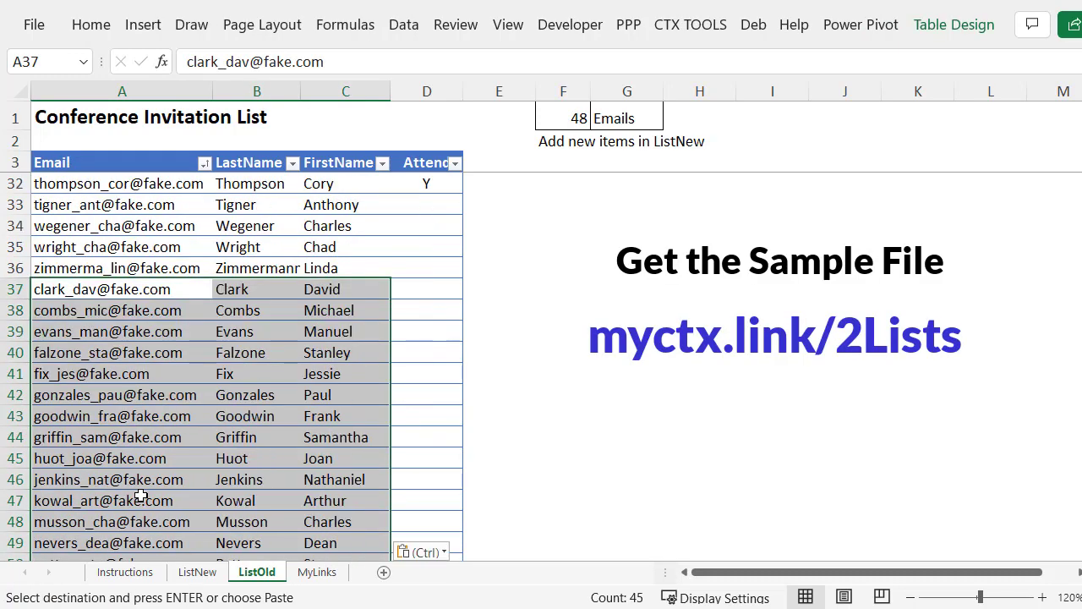